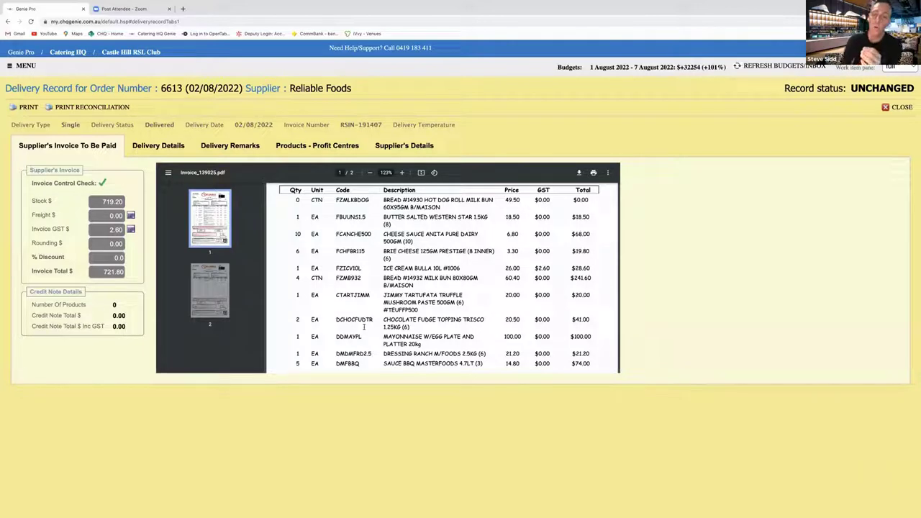
# Step: Review the Reliable Foods delivery record, comparing the supplier's invoice with the ordered, invoiced and delivered quantities
pyautogui.scroll(5, 312, 244)
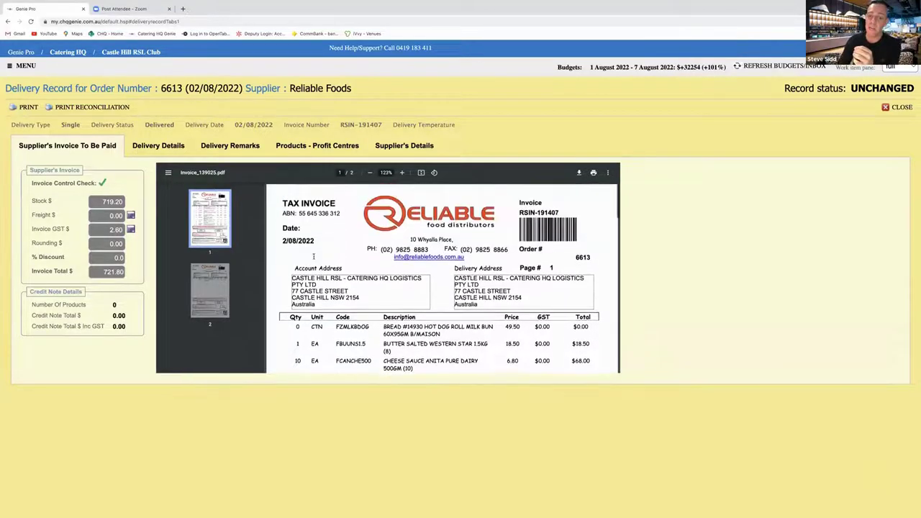
pyautogui.scroll(-5, 313, 256)
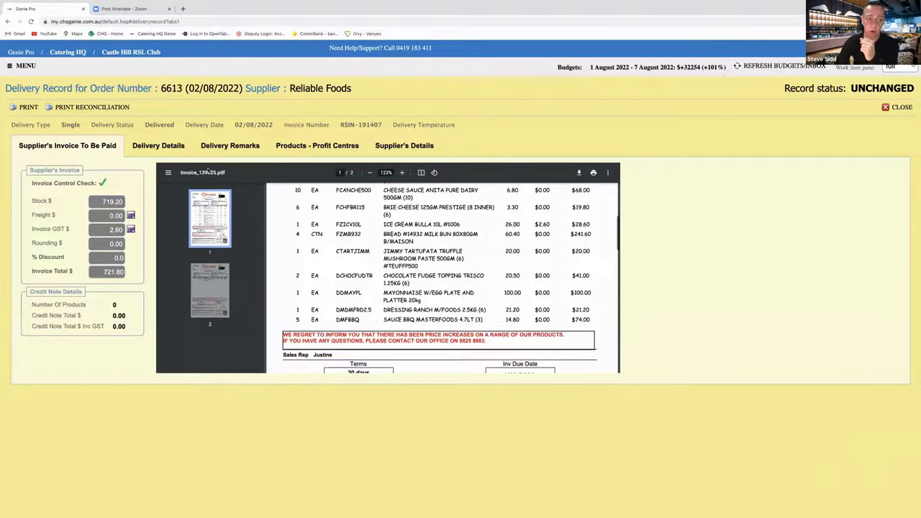
pyautogui.click(178, 148)
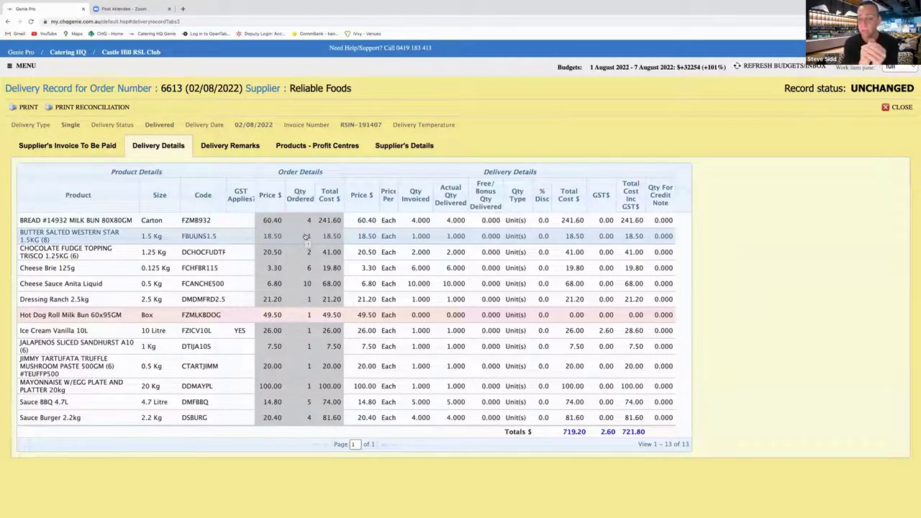
pyautogui.click(102, 145)
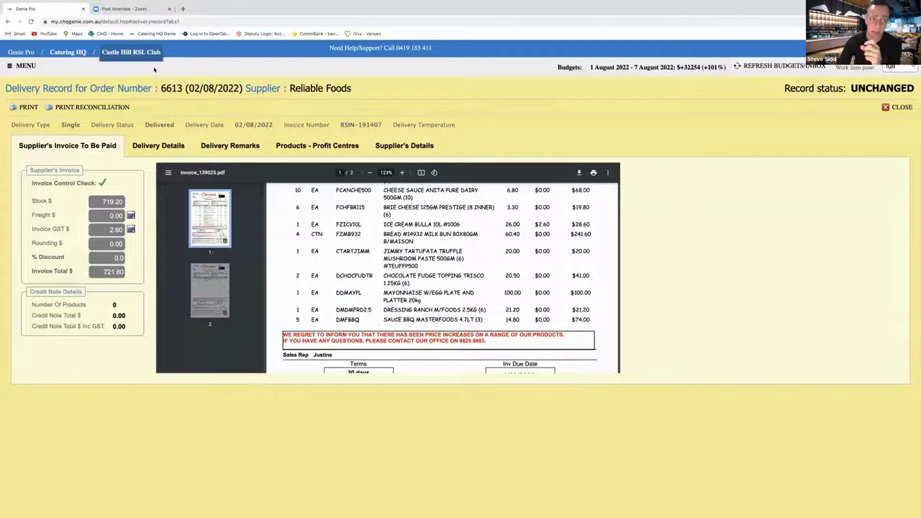
# Step: Switch the active account to Catering HQ Logistics
pyautogui.click(103, 52)
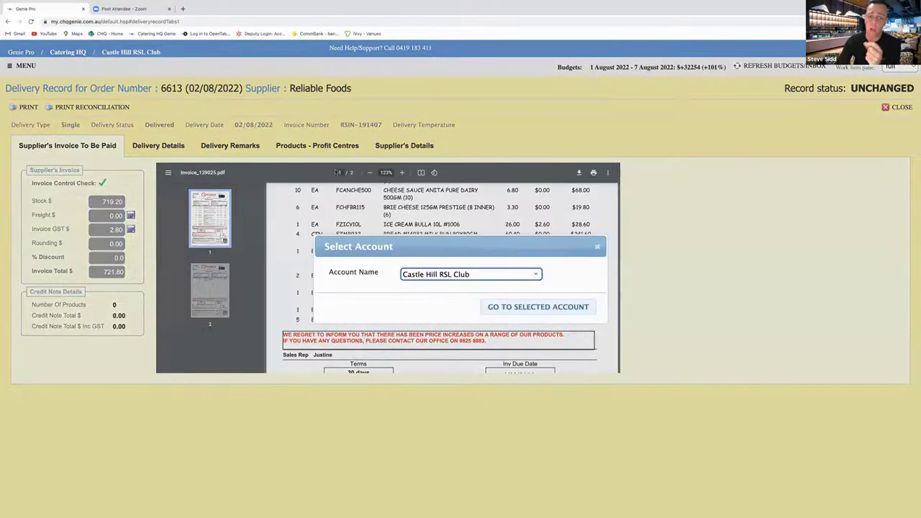
pyautogui.click(537, 275)
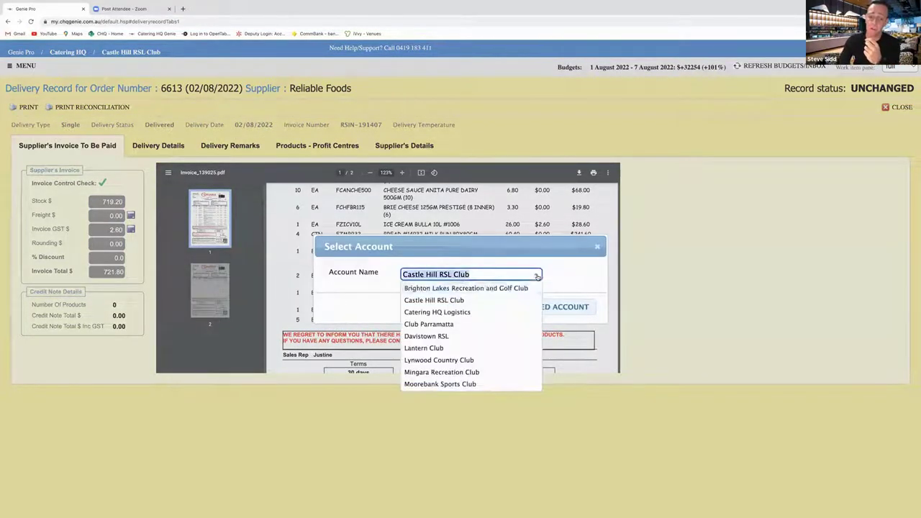
pyautogui.click(468, 312)
pyautogui.click(556, 305)
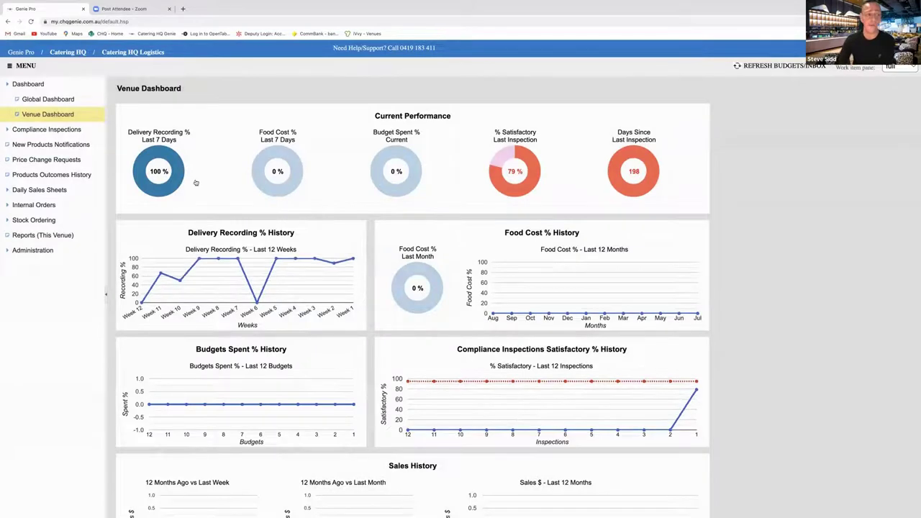
# Step: In the submitted Poulos Bros Seafood new products notification, decline the Sydney rock oysters, approve all other products, add the approved items and notify the supplier
pyautogui.click(51, 145)
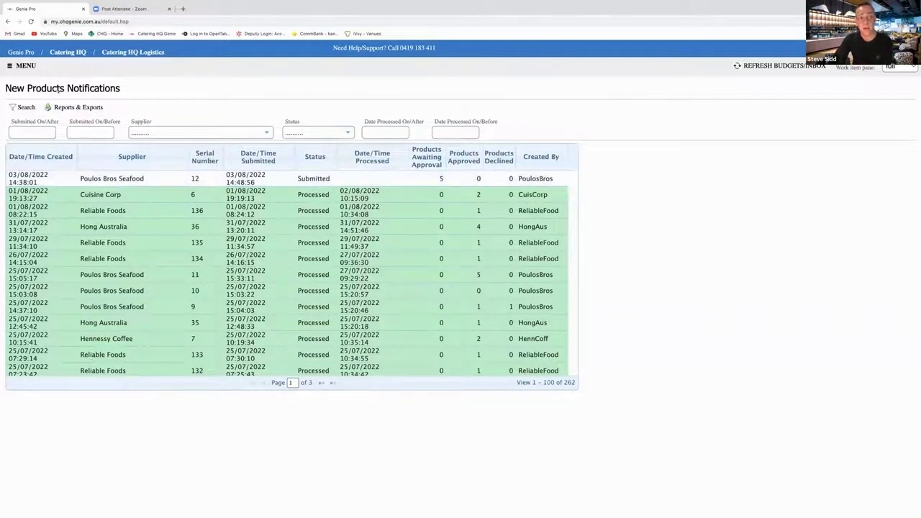
pyautogui.doubleClick(157, 178)
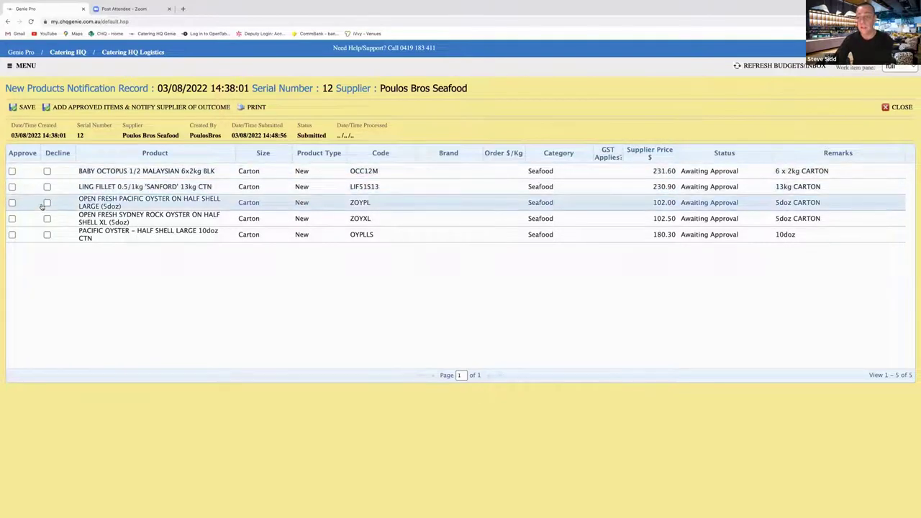
pyautogui.click(12, 171)
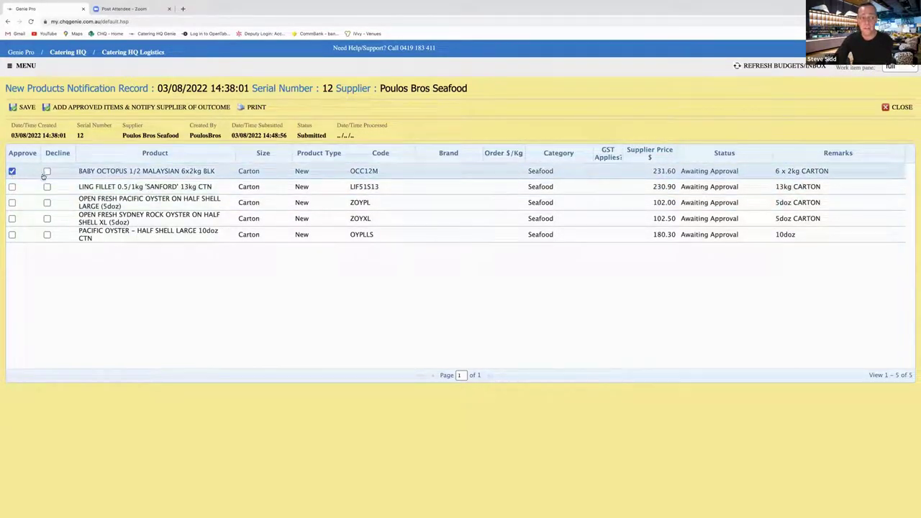
pyautogui.click(44, 176)
pyautogui.click(12, 171)
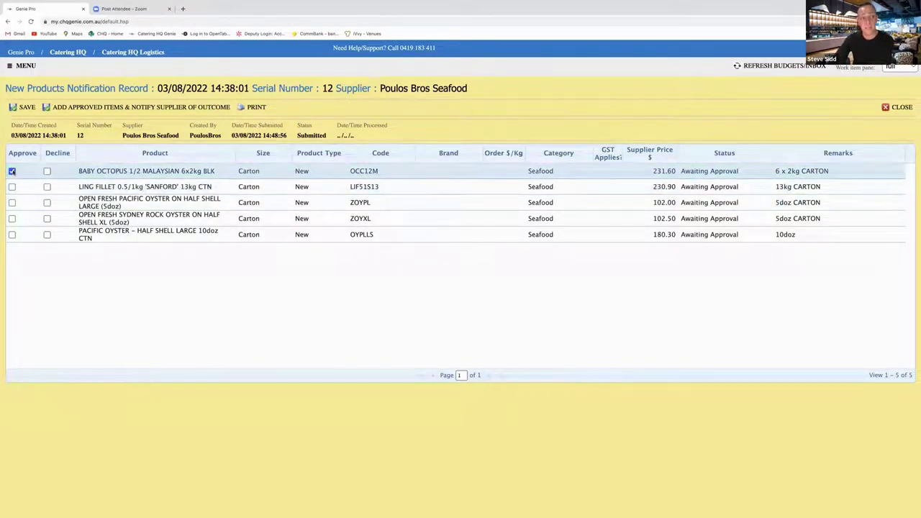
pyautogui.click(12, 186)
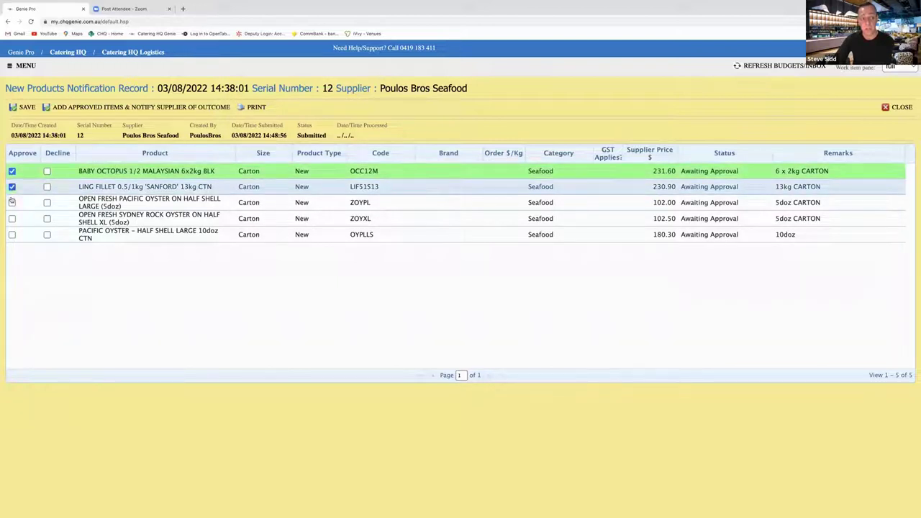
pyautogui.click(13, 202)
pyautogui.click(47, 218)
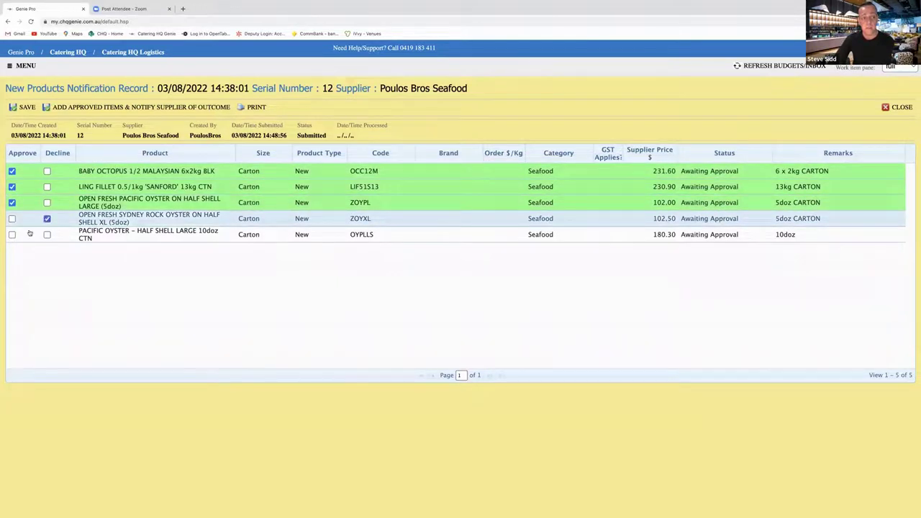
pyautogui.click(12, 235)
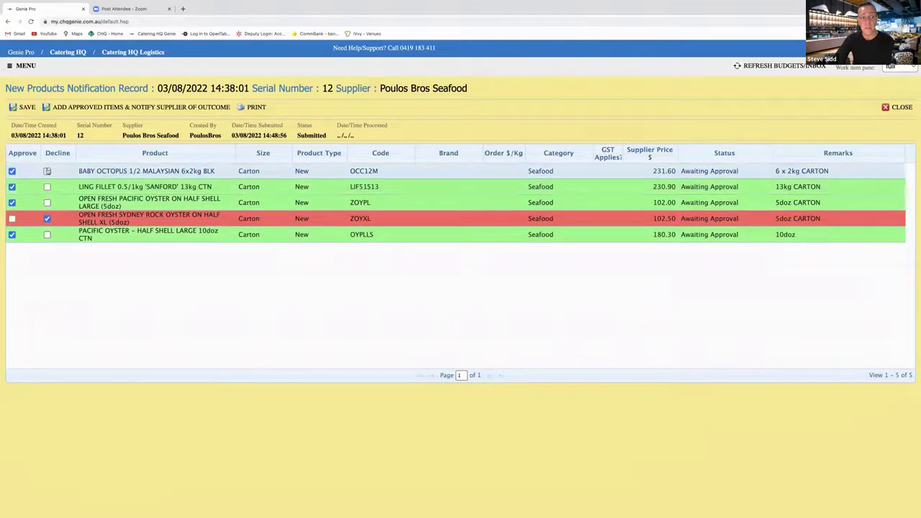
pyautogui.click(170, 110)
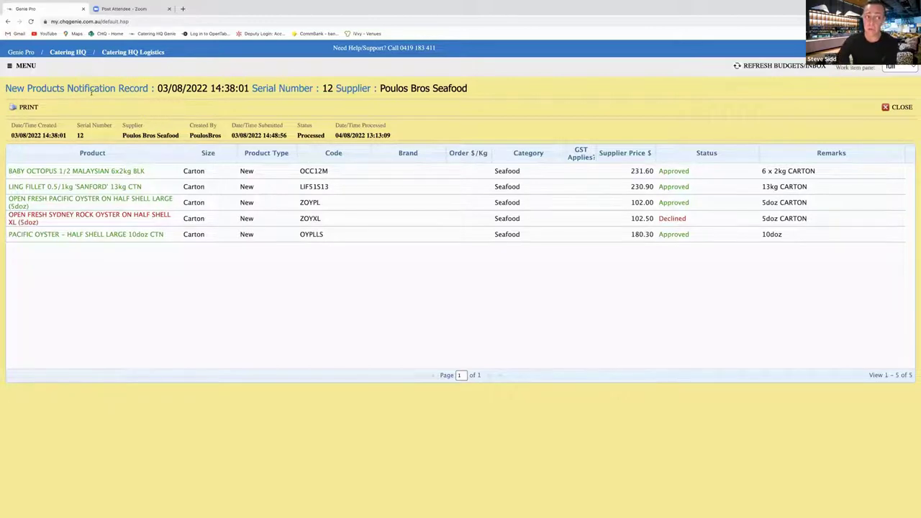
# Step: Approve the Kangaroo Rump Denuded price increase in Haverick Meats' submitted price change request, update the approved item and notify the supplier
pyautogui.click(17, 66)
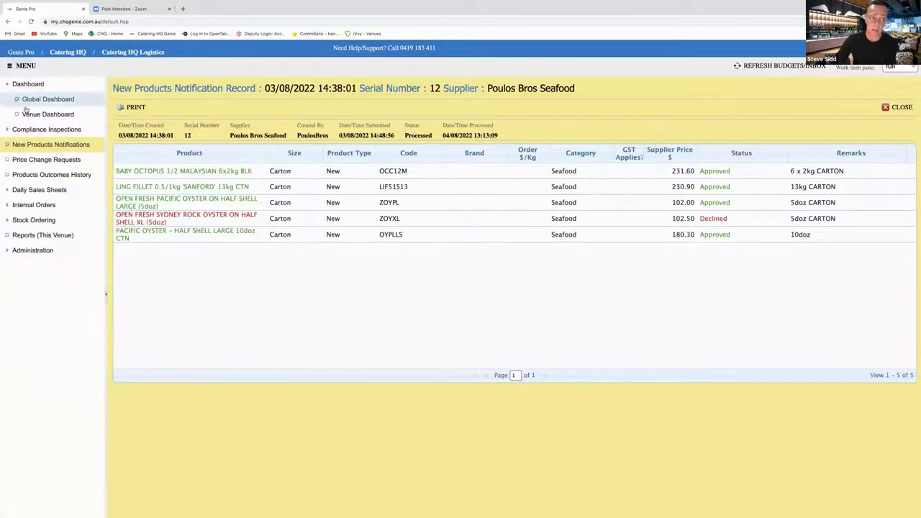
pyautogui.click(33, 159)
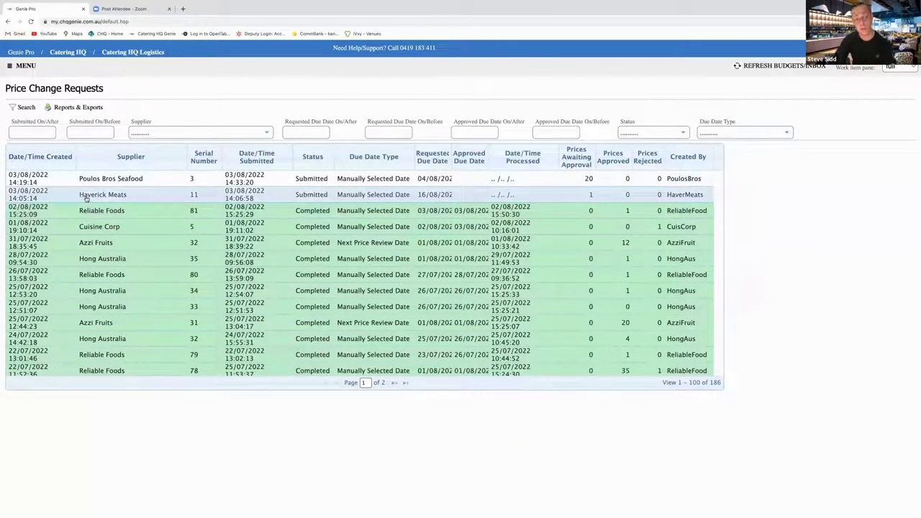
pyautogui.doubleClick(119, 194)
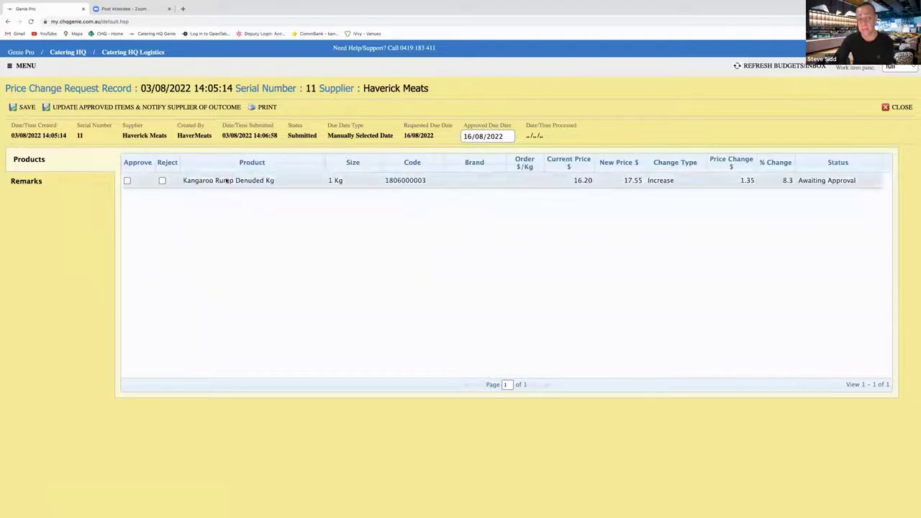
pyautogui.click(128, 181)
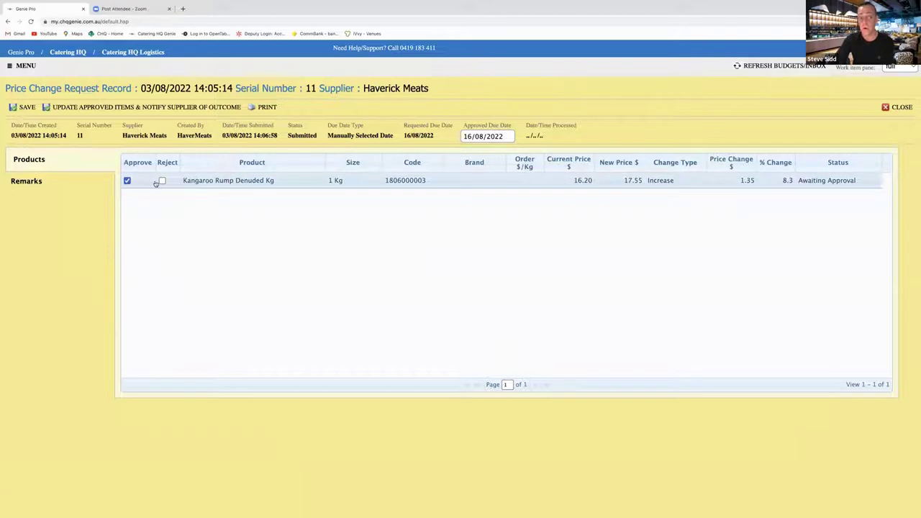
pyautogui.click(162, 181)
pyautogui.click(127, 180)
pyautogui.click(130, 110)
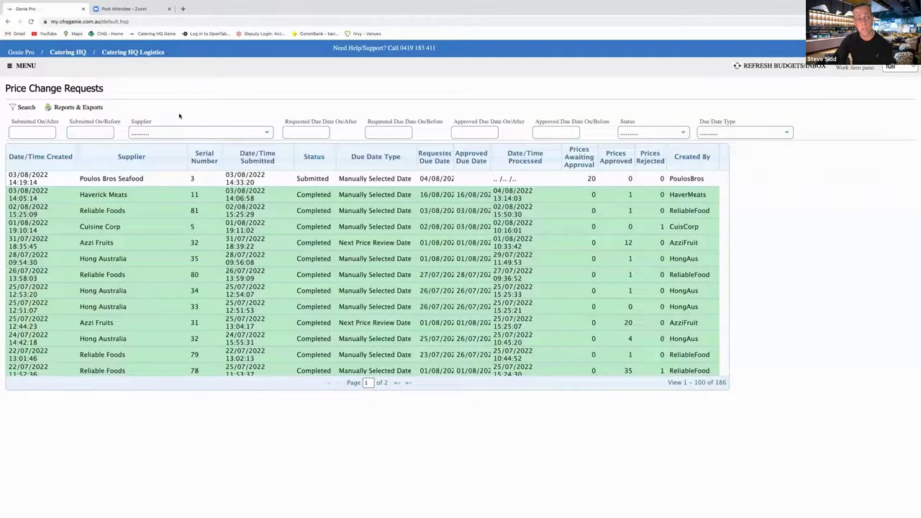
# Step: Open the Milk Bar Burger record from the master recipes in the administration master tables
pyautogui.click(10, 67)
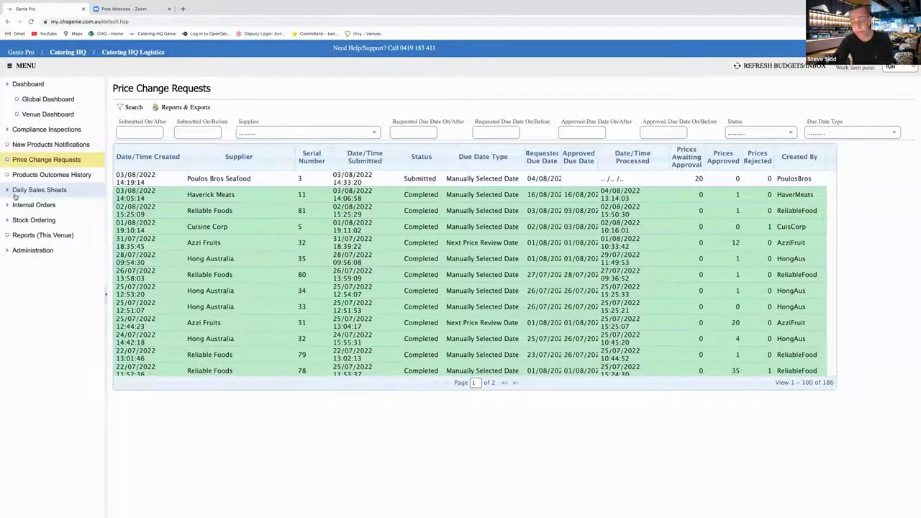
pyautogui.click(9, 252)
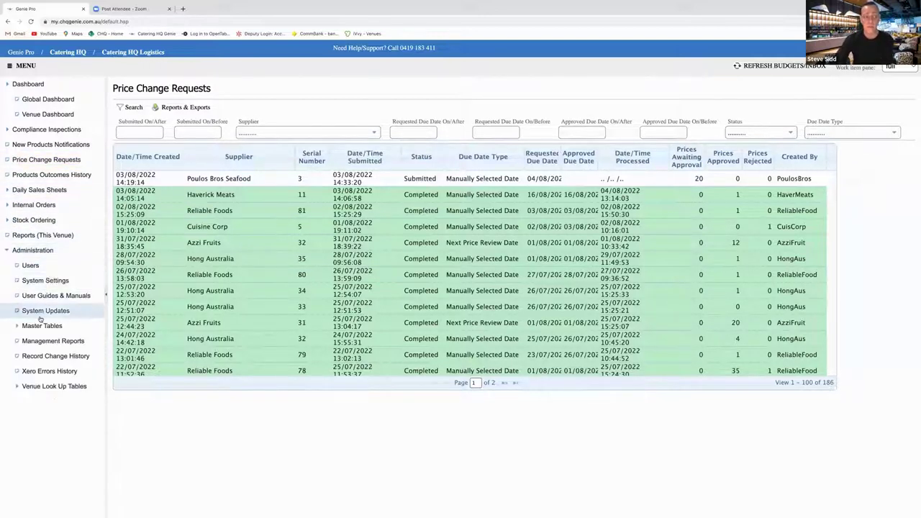
pyautogui.click(40, 326)
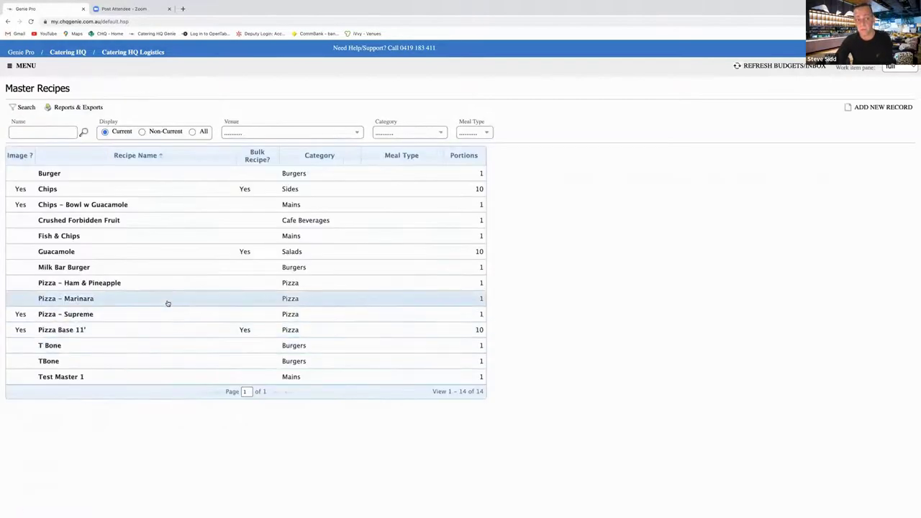
pyautogui.click(89, 267)
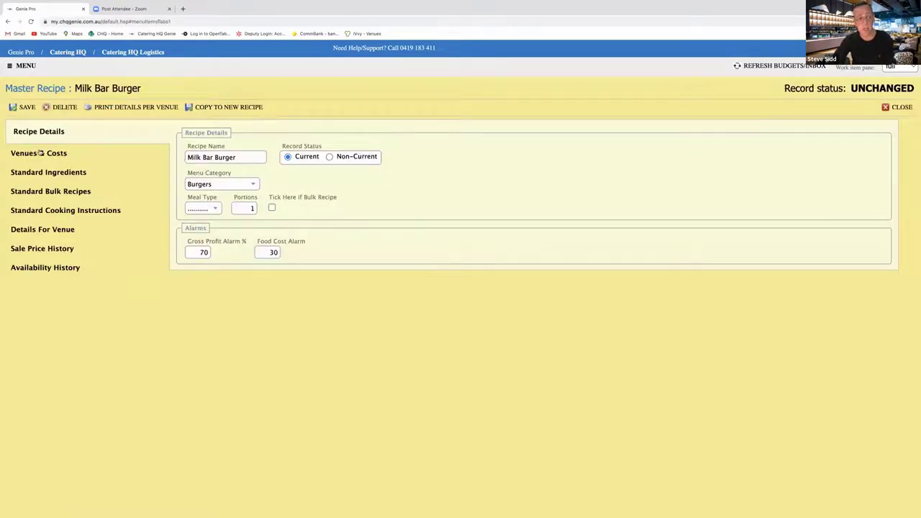
# Step: Review the Milk Bar Burger recipe's venues and costs, standard ingredients, bulk recipes and cooking instructions
pyautogui.click(39, 153)
pyautogui.click(435, 198)
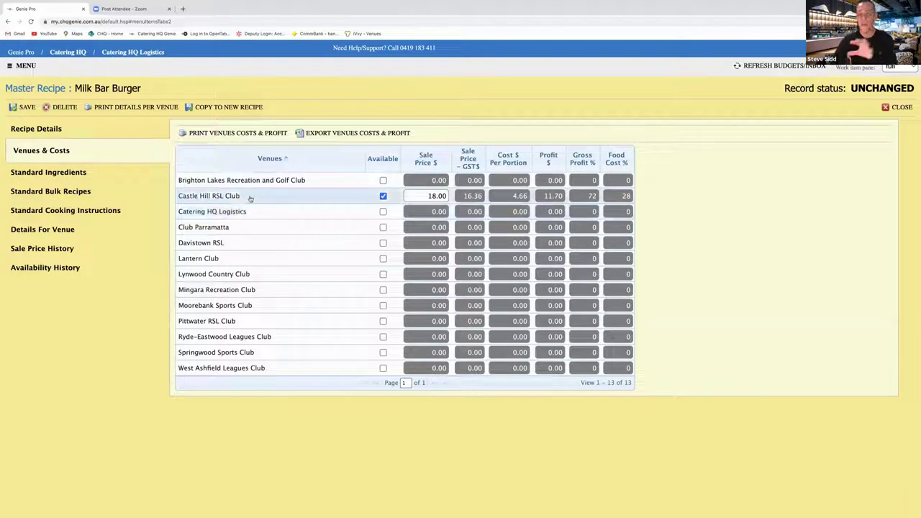
pyautogui.click(63, 176)
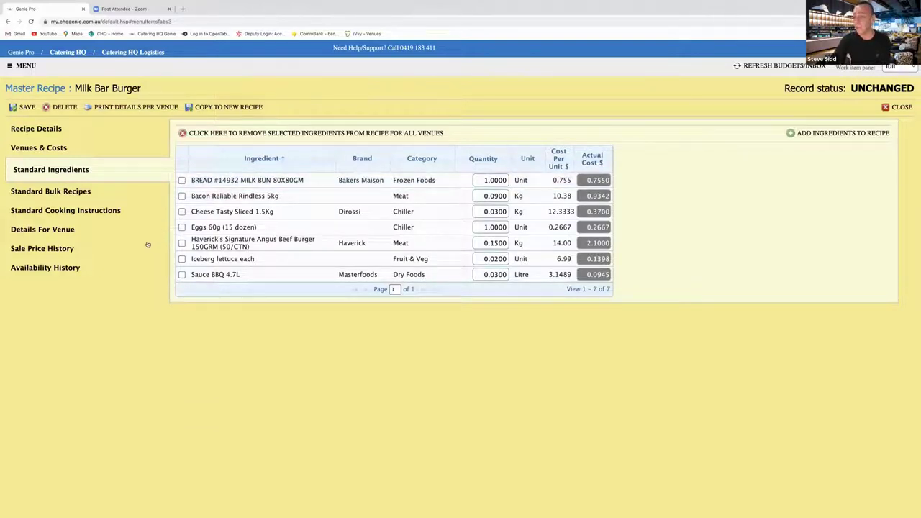
pyautogui.click(76, 193)
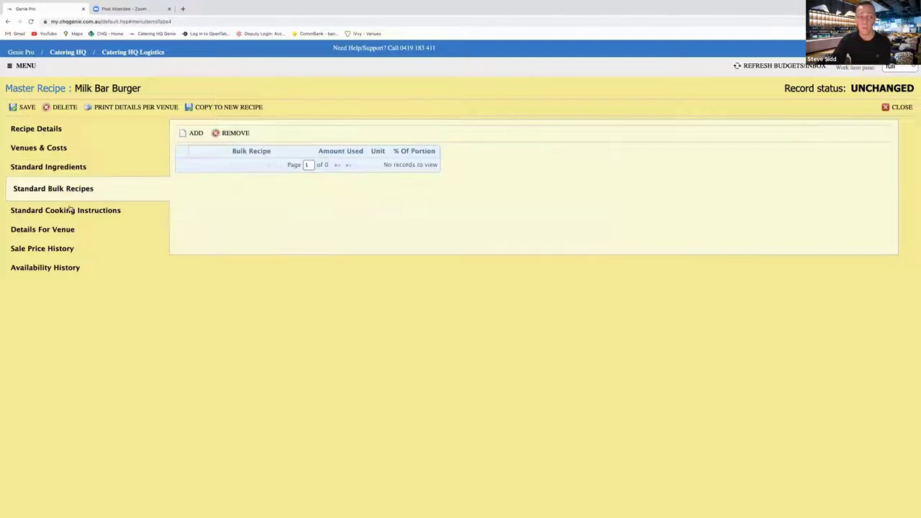
pyautogui.click(74, 210)
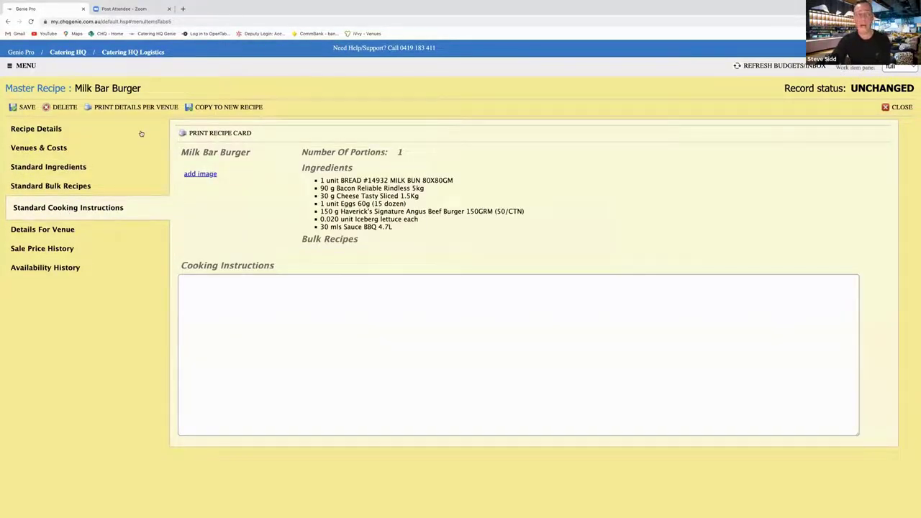
# Step: Open the Castle Hill RSL Club inspection dated 03/08/2022 from the compliance inspections history
pyautogui.click(9, 69)
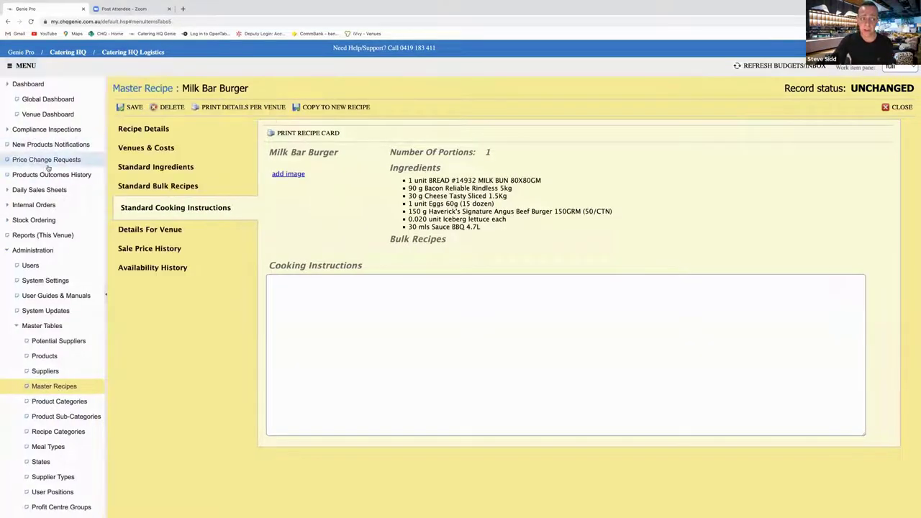
pyautogui.scroll(-2, 60, 185)
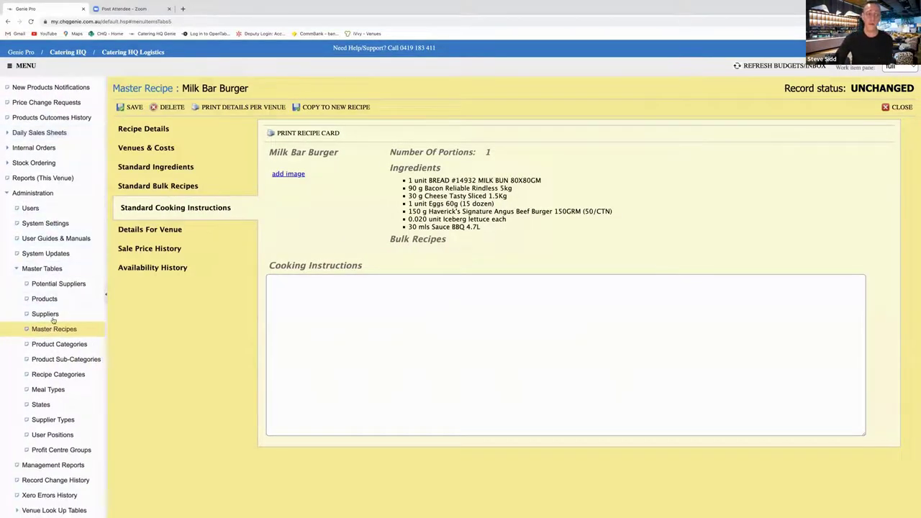
pyautogui.scroll(2, 52, 147)
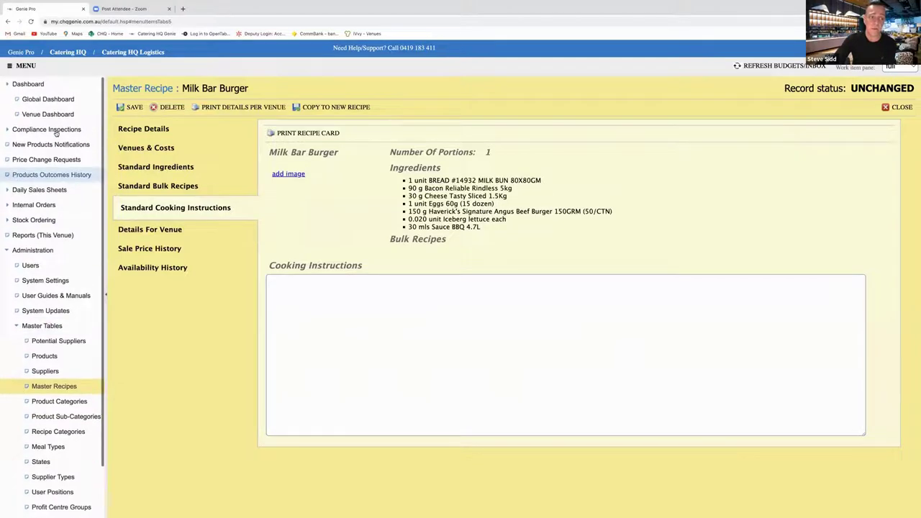
pyautogui.click(54, 130)
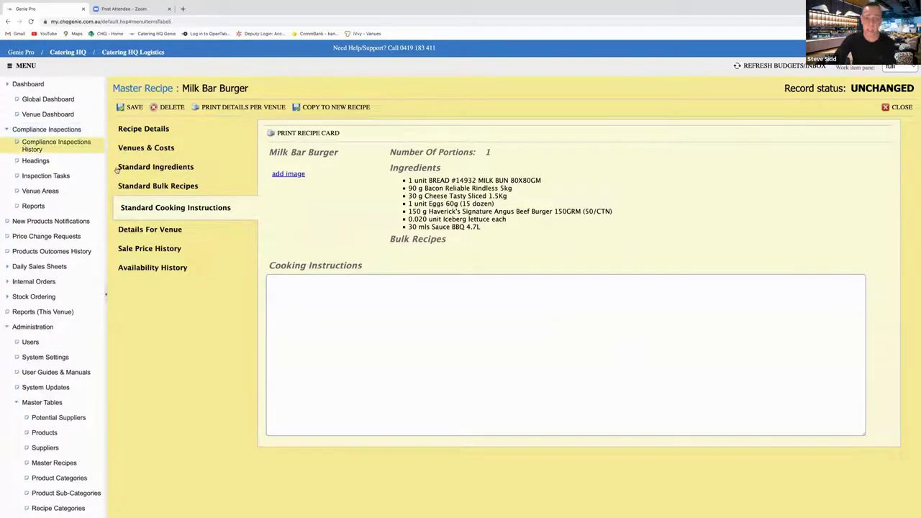
pyautogui.click(29, 147)
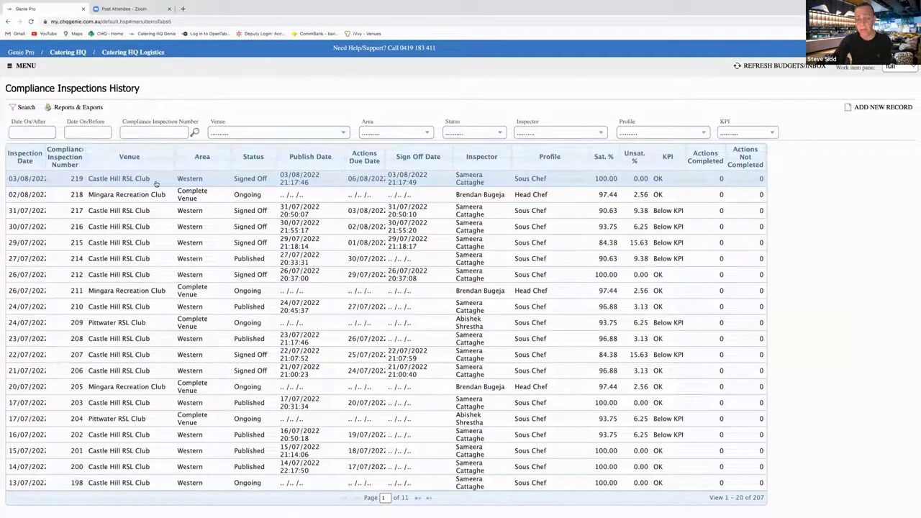
pyautogui.click(222, 179)
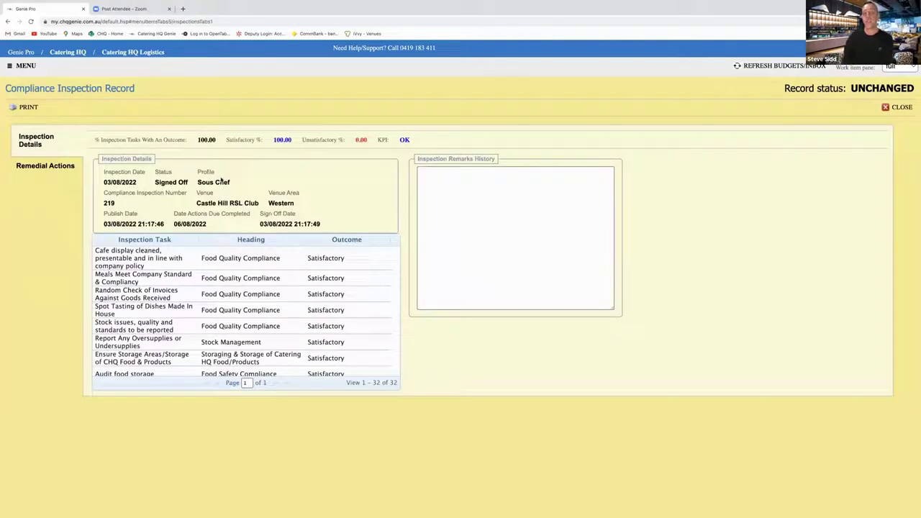